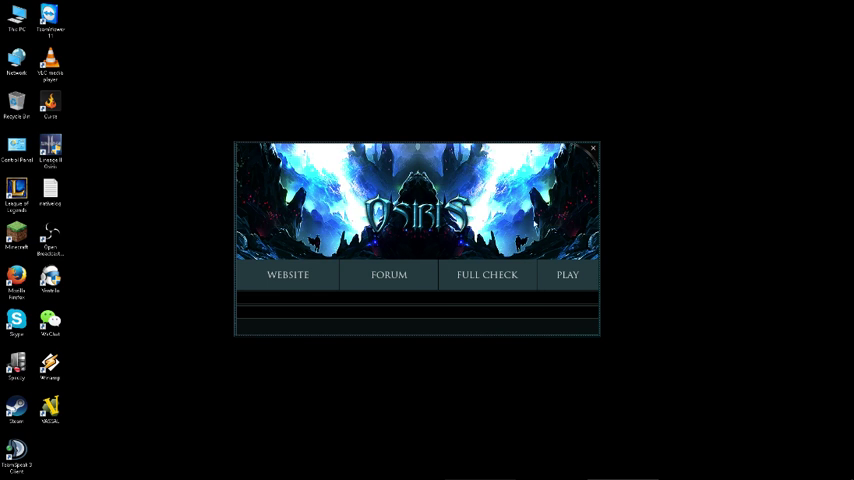
- Start the Lineage II client from the Osiris launcher's PLAY button
click(563, 278)
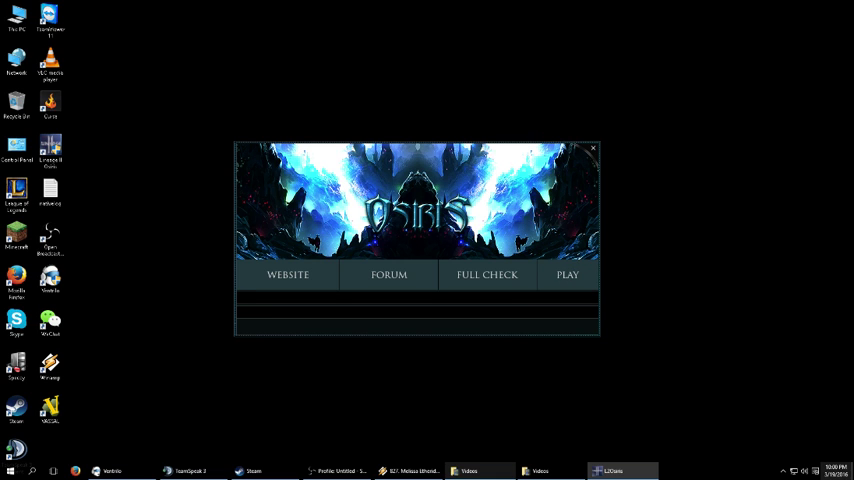
click(843, 473)
click(490, 286)
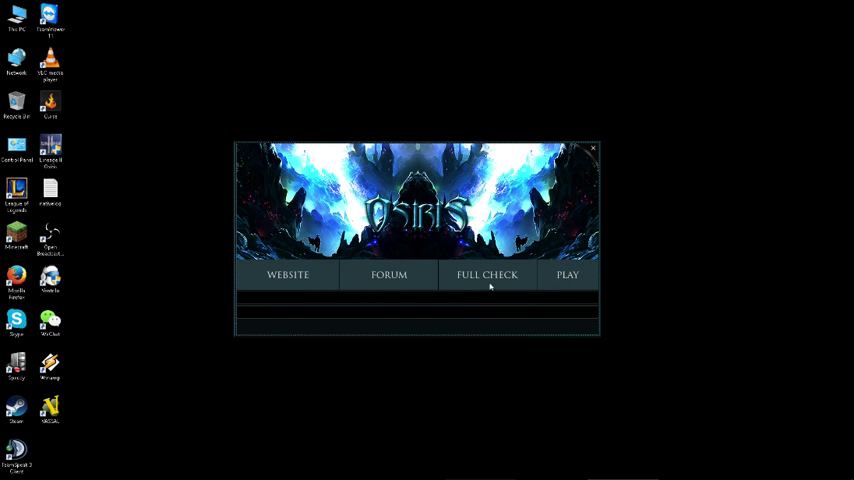
- Enter the account ID and password on the Interlude login screen, ending in a password-mismatch notice
click(558, 280)
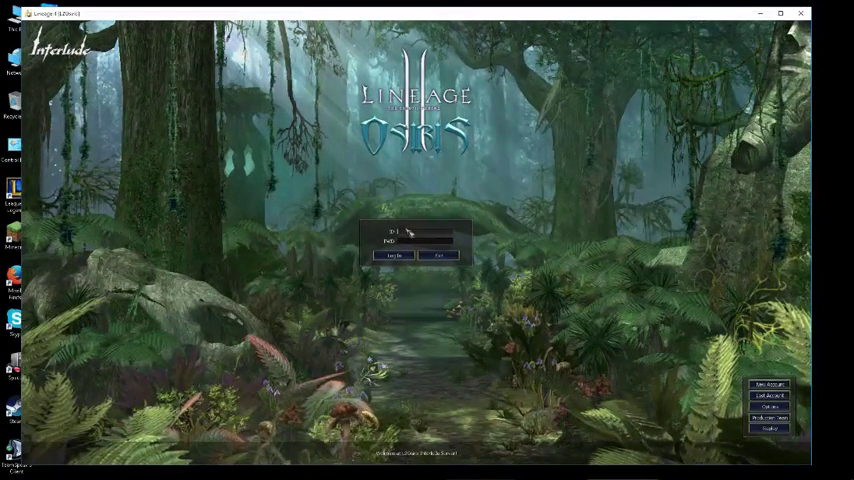
text(bot)
key(Tab)
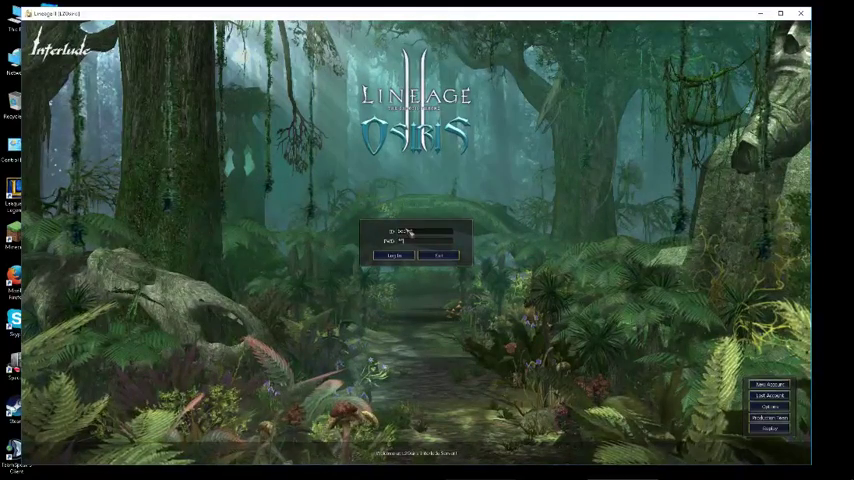
text(password)
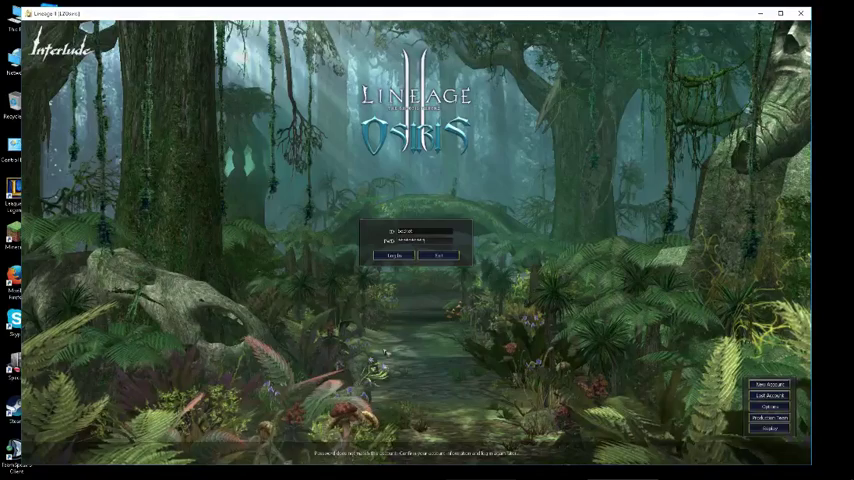
text(password)
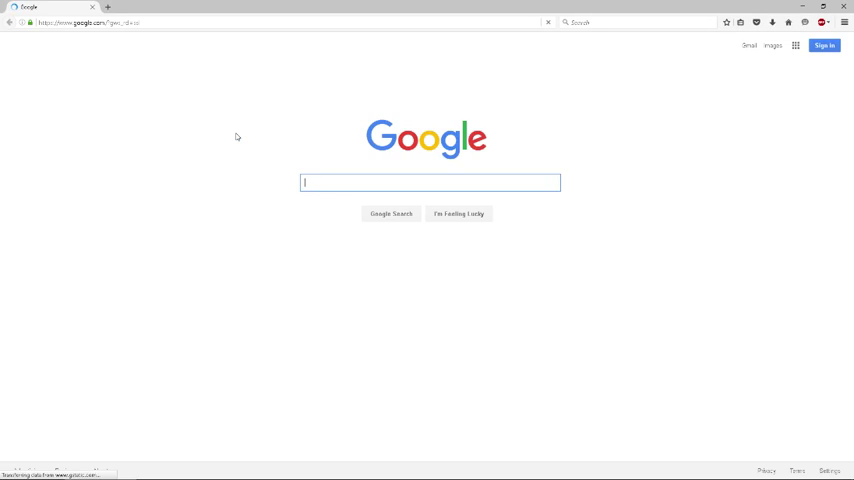
text(l2 osiris)
- Search Google for 'l2 osiris' and go to the Lineage 2 Osiris result
key(Return)
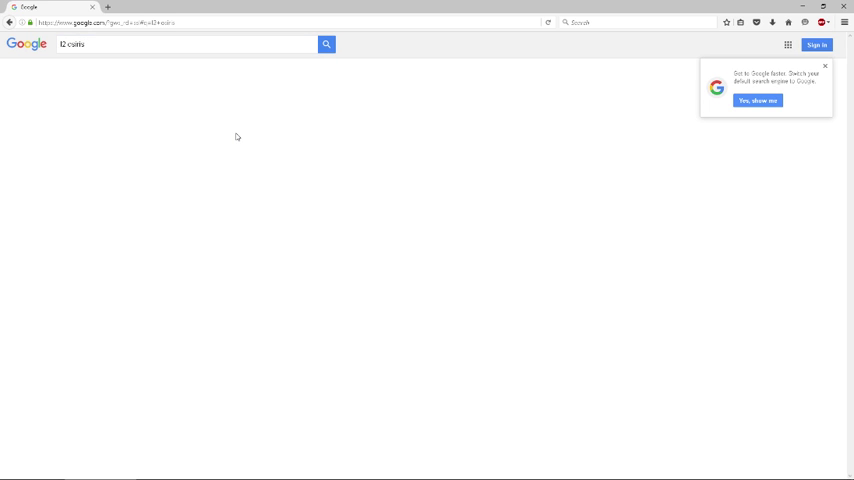
click(89, 112)
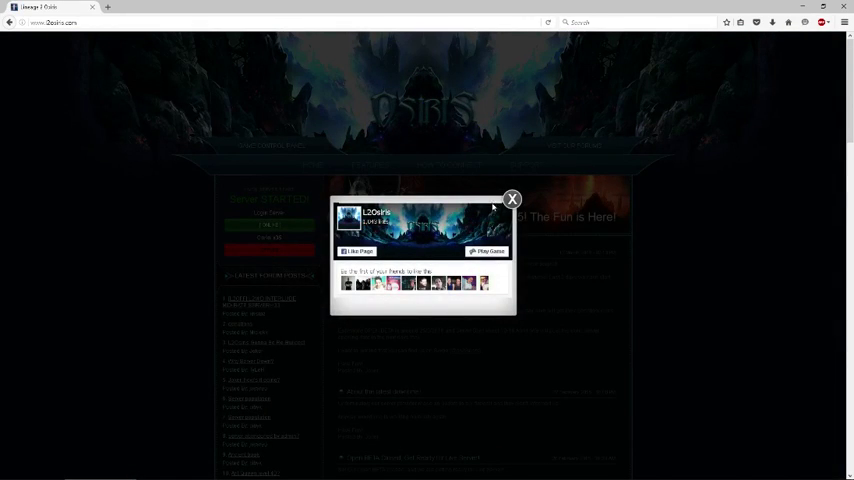
- Dismiss the Facebook popup and highlight lines of the server-rebuild news post while reading
click(511, 200)
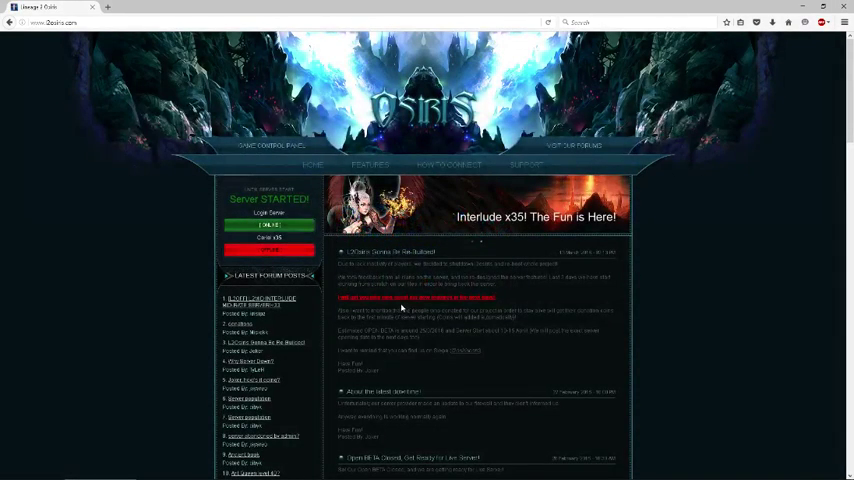
drag(385, 264, 561, 266)
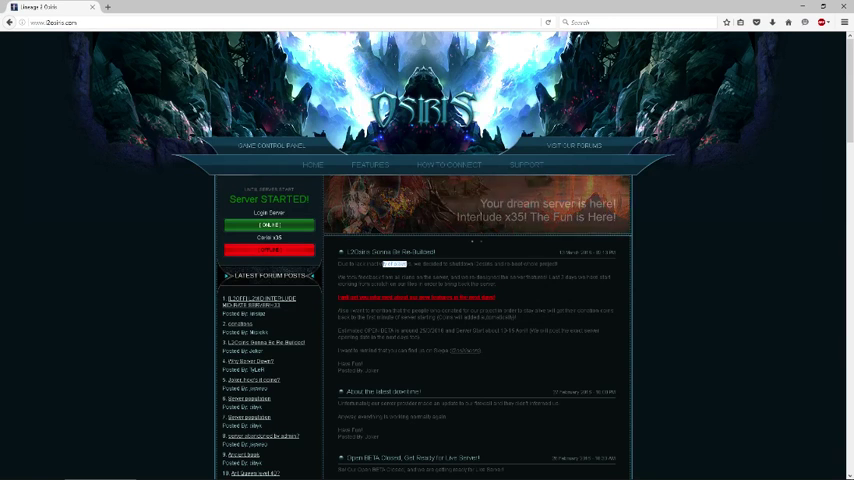
click(563, 273)
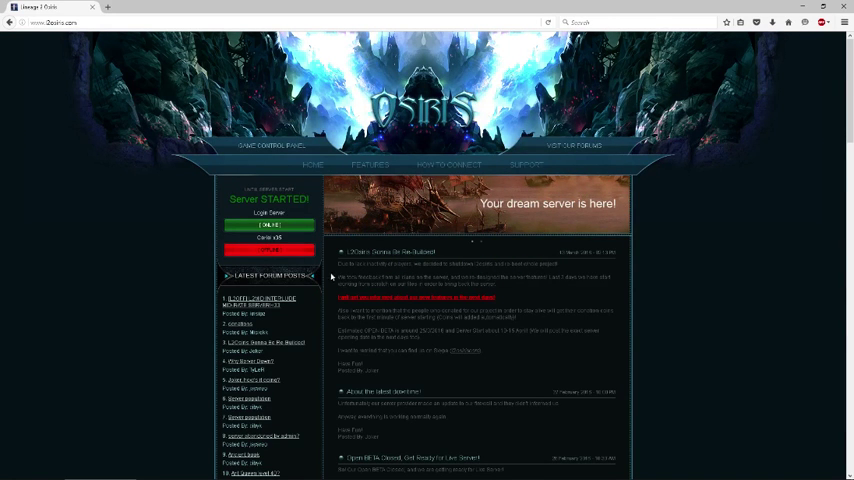
drag(332, 276, 521, 293)
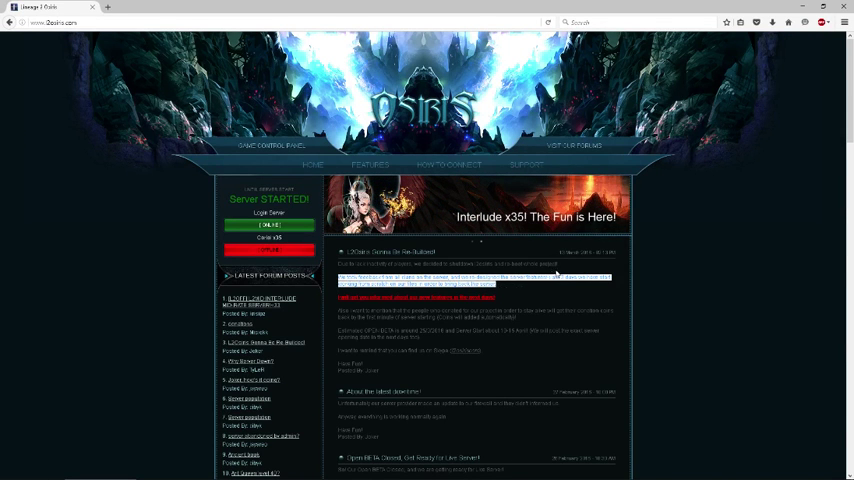
click(330, 271)
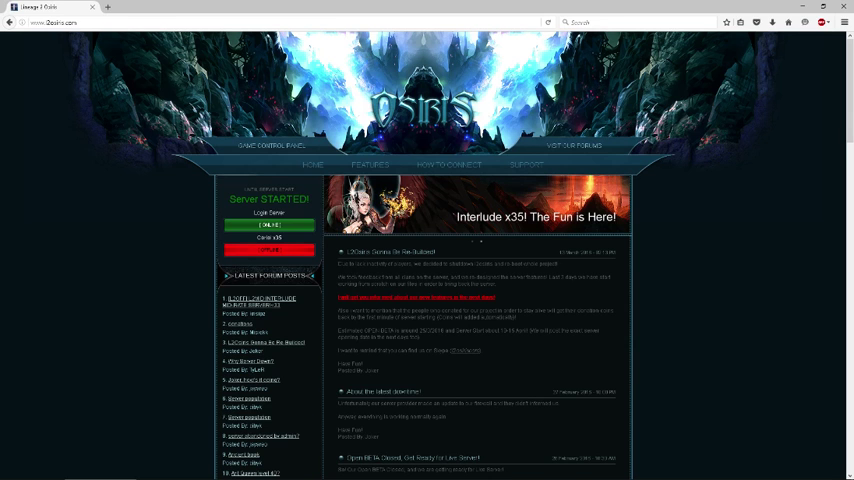
- Re-highlight the post's first line and second paragraph, then switch away to OBS
drag(341, 264, 558, 271)
drag(338, 277, 495, 284)
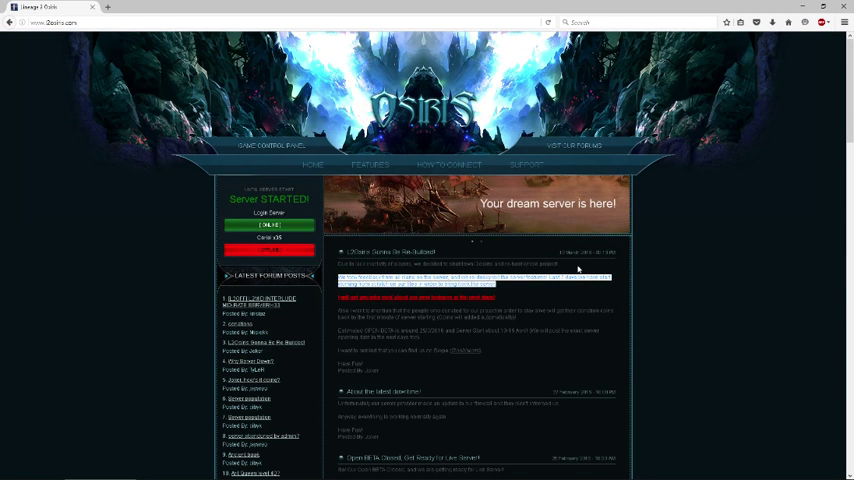
drag(557, 264, 336, 266)
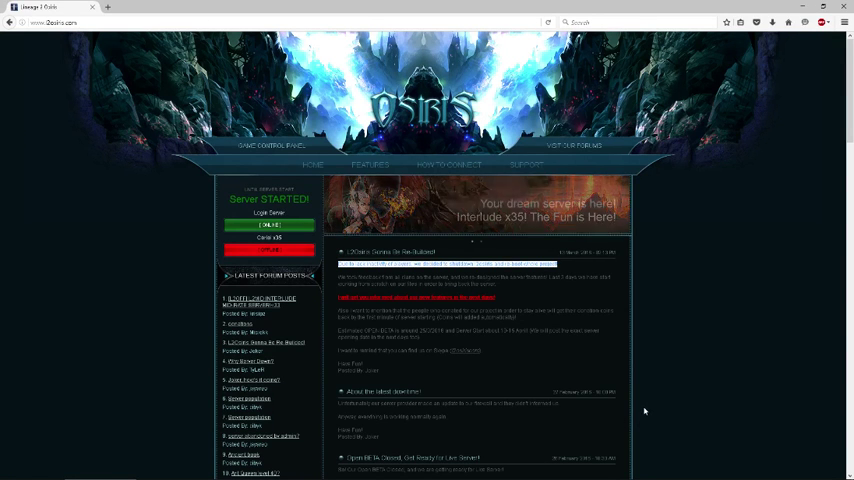
key(alt+Tab)
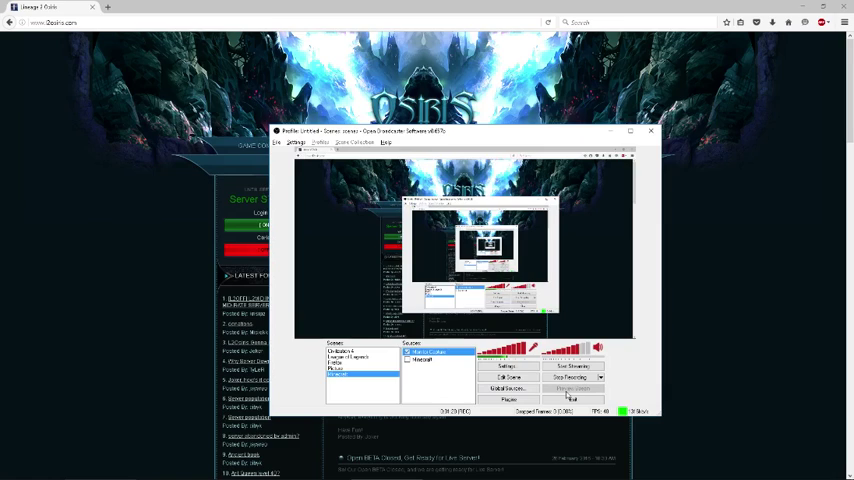